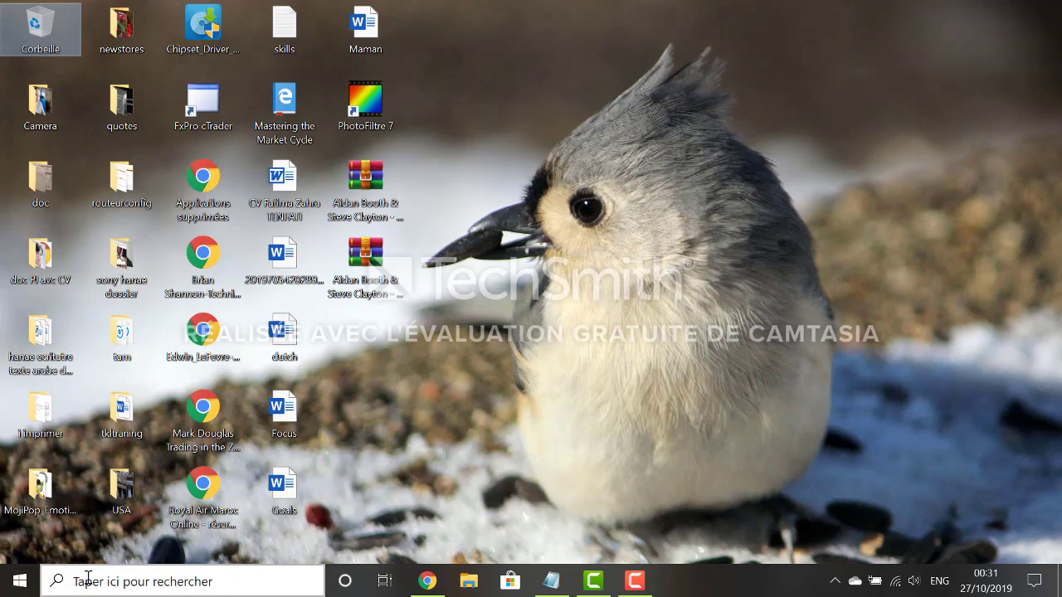
# Step: Open the Start menu, then bring up the taskbar search panel
pyautogui.click(20, 581)
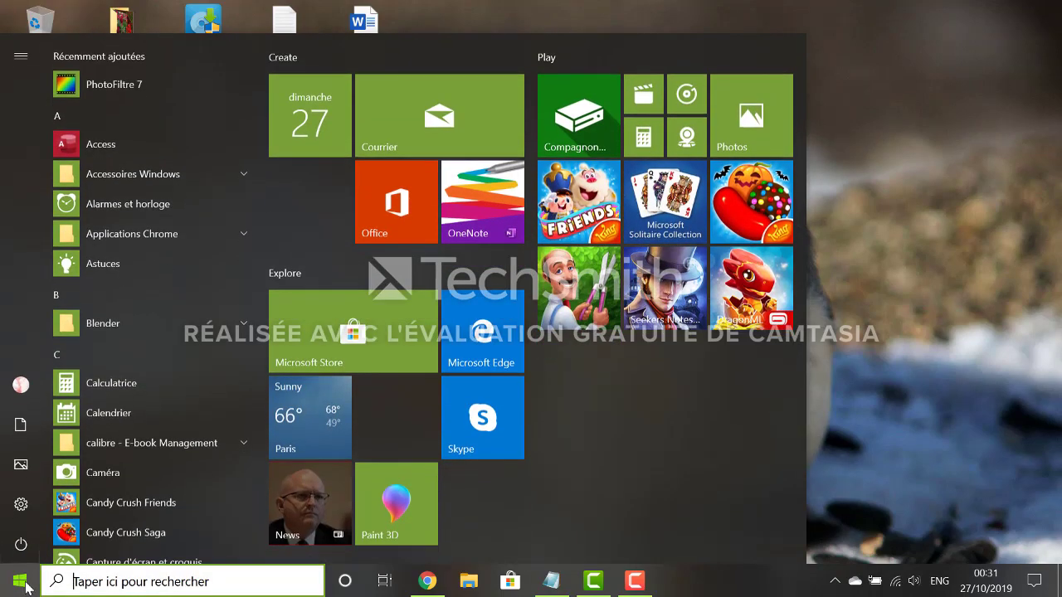
pyautogui.click(121, 585)
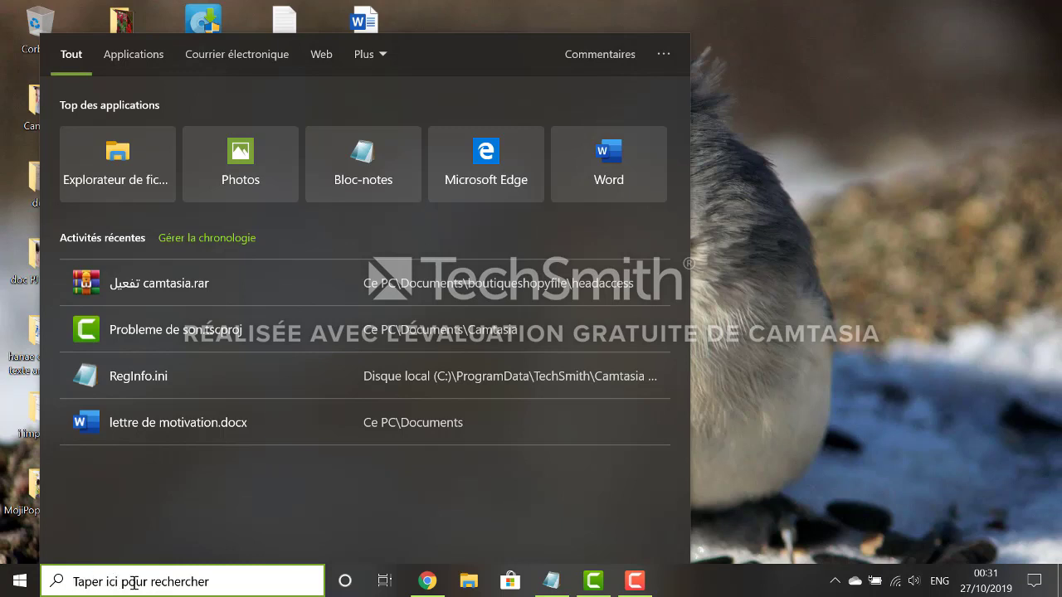
# Step: Search 'pa' to launch Paramètres and open the Comptes section
pyautogui.write('pa')
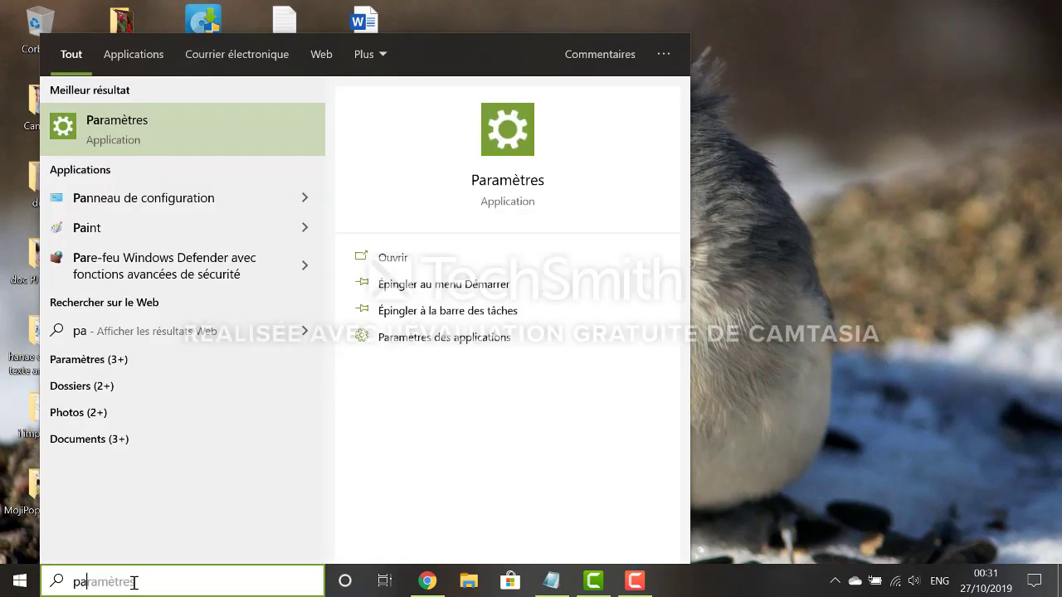
pyautogui.click(133, 145)
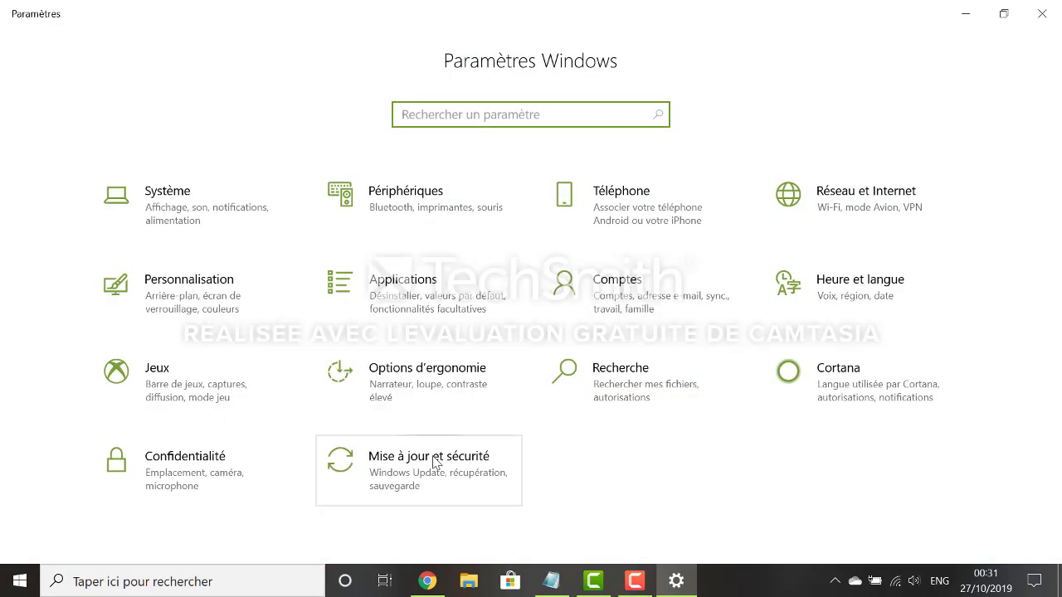
pyautogui.click(641, 301)
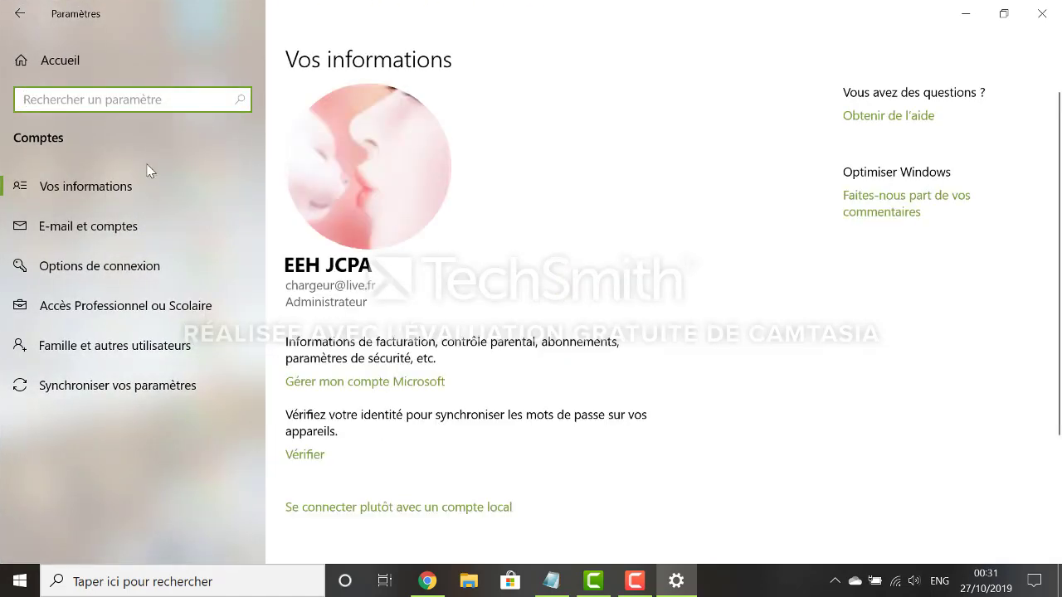
# Step: On Famille et autres utilisateurs, begin adding another user to this PC
pyautogui.click(150, 345)
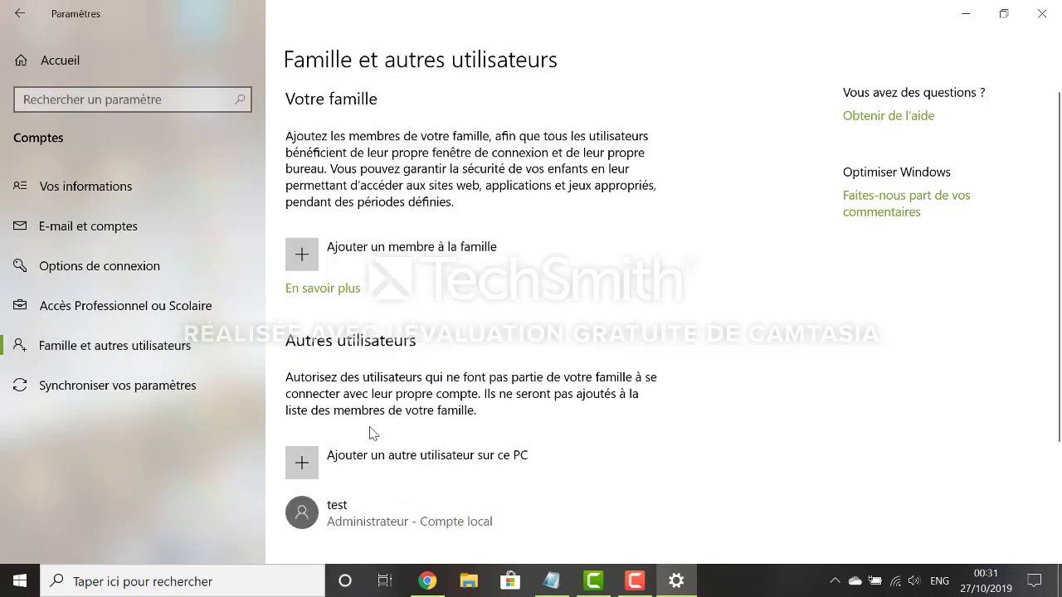
pyautogui.click(411, 460)
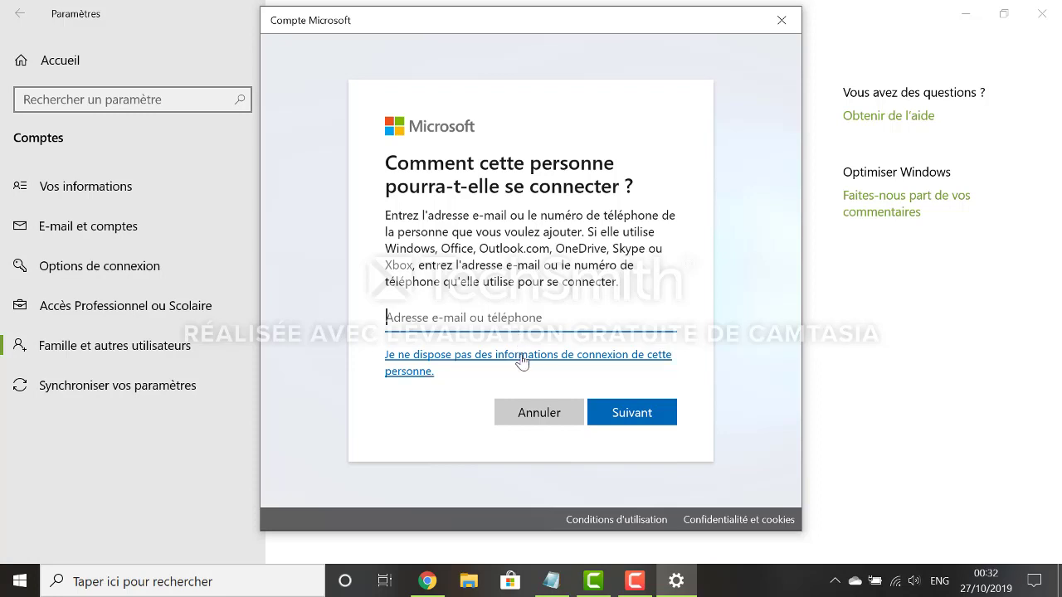
# Step: Skip the Microsoft account and create a local user named test1
pyautogui.click(522, 357)
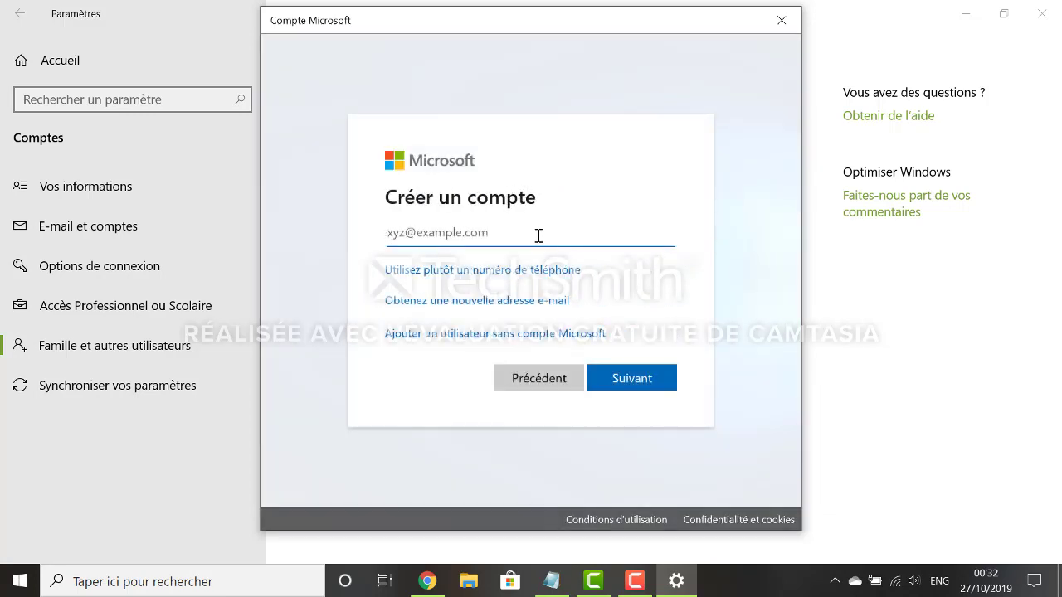
pyautogui.click(492, 339)
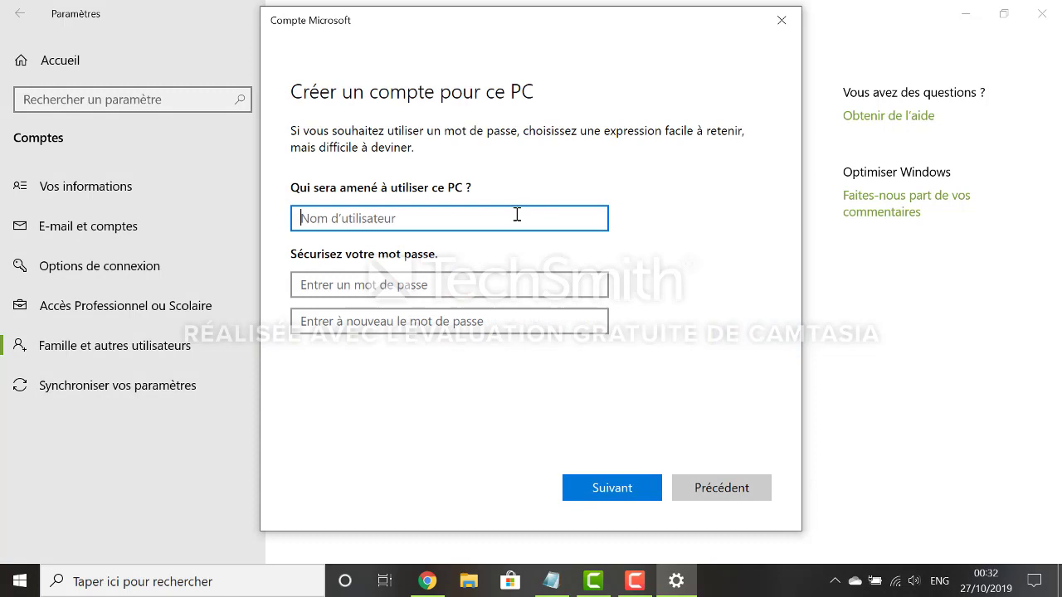
pyautogui.write('test')
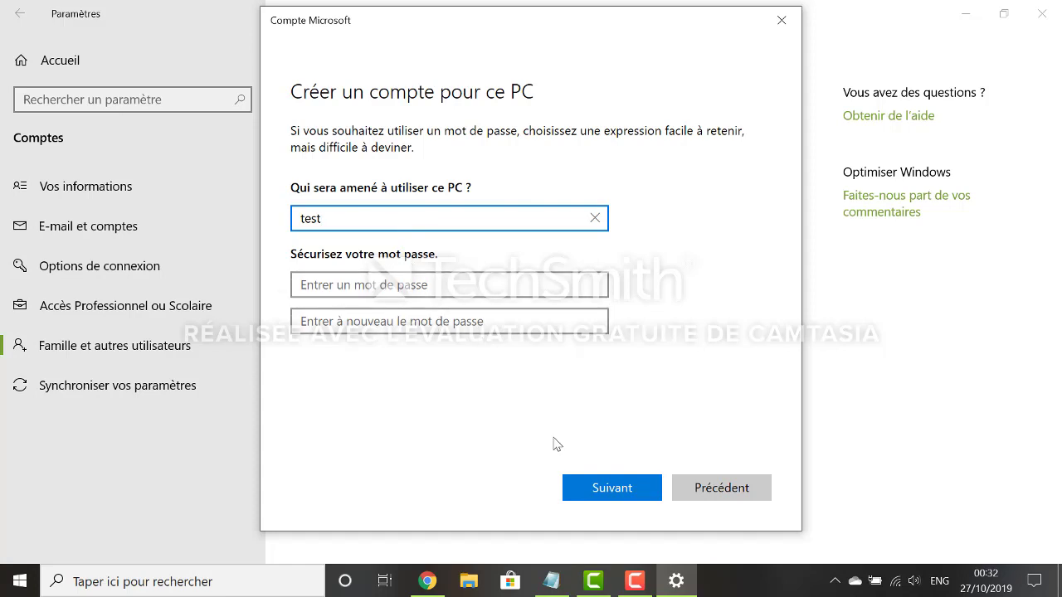
pyautogui.click(574, 486)
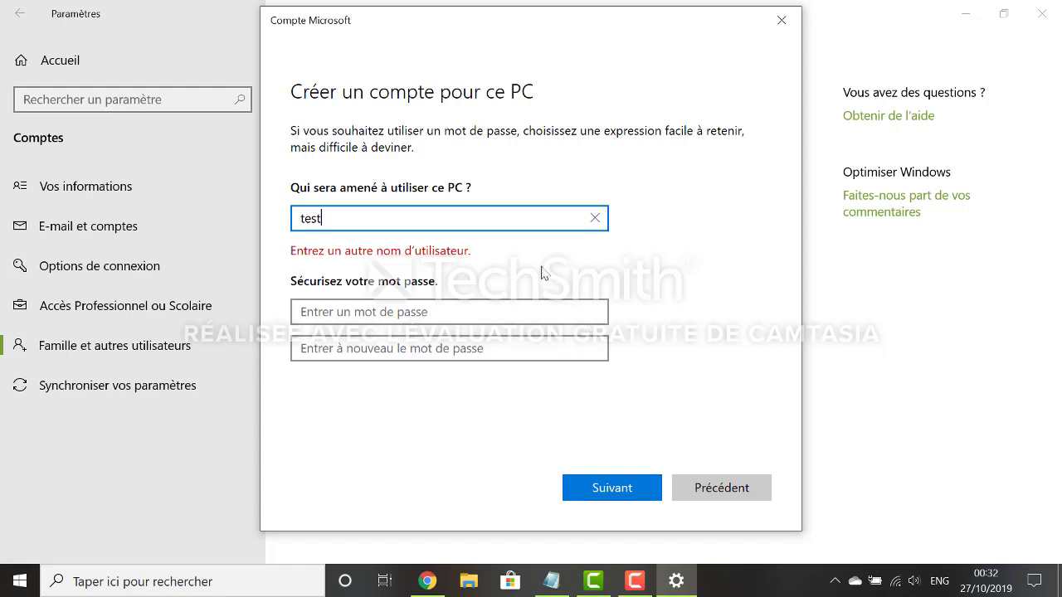
pyautogui.write('1')
pyautogui.click(606, 487)
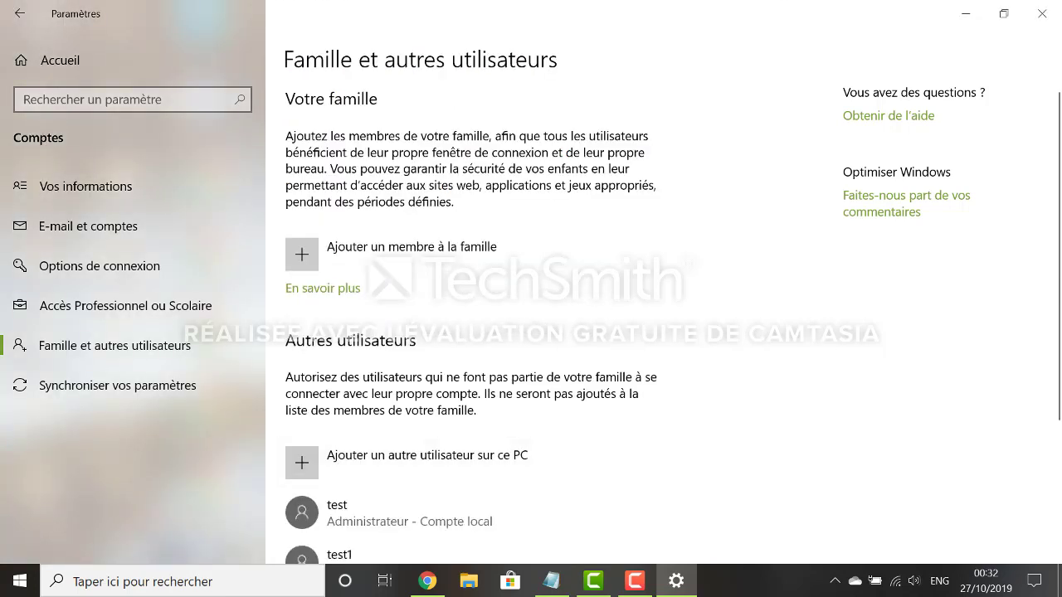
# Step: Change test1's account type to Administrateur, then close Settings
pyautogui.scroll(-3, 1055, 332)
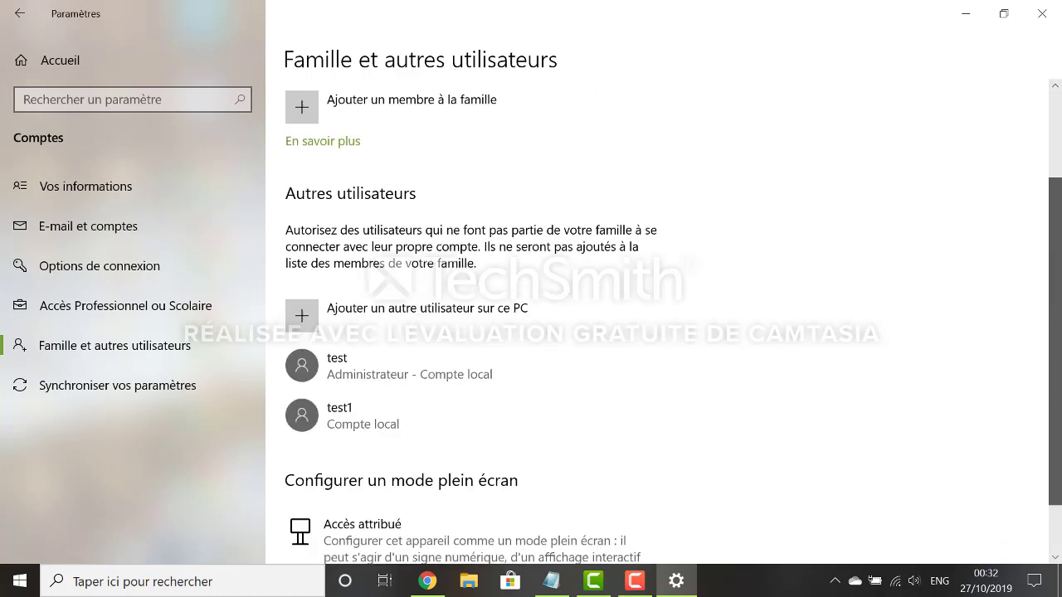
pyautogui.click(440, 413)
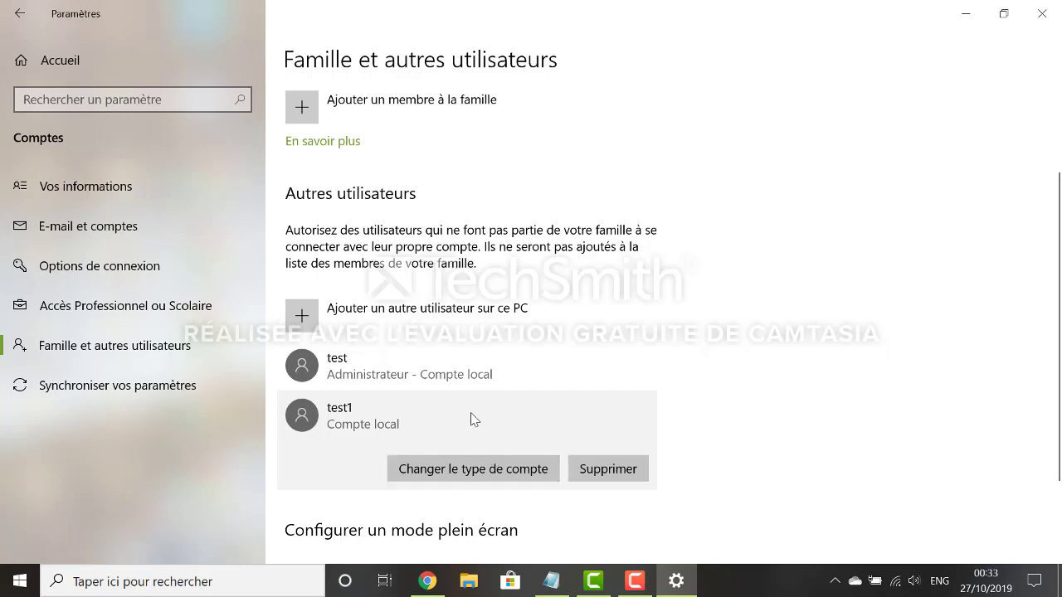
pyautogui.click(479, 464)
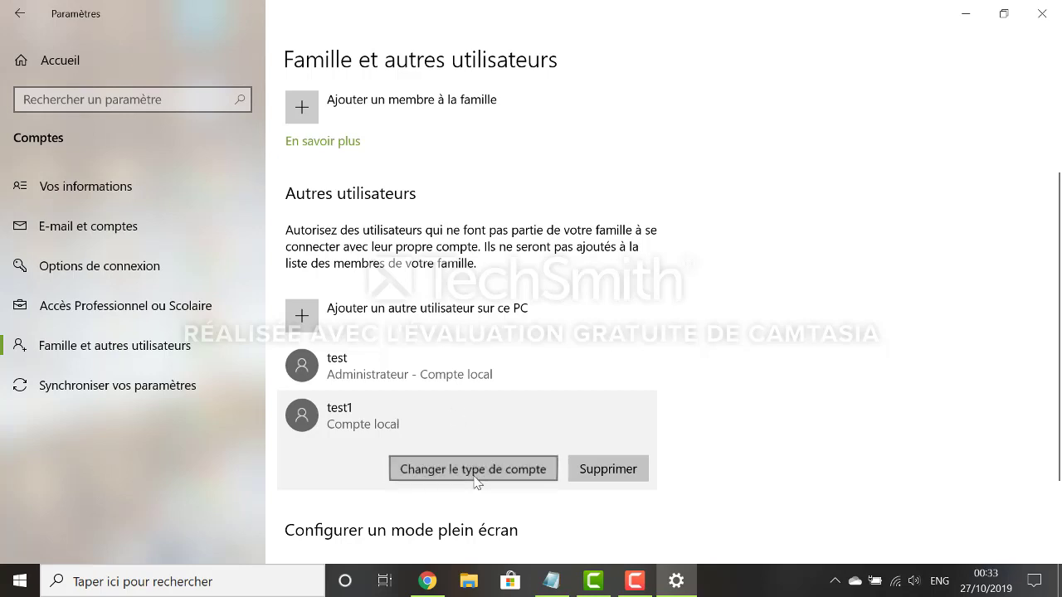
pyautogui.click(490, 307)
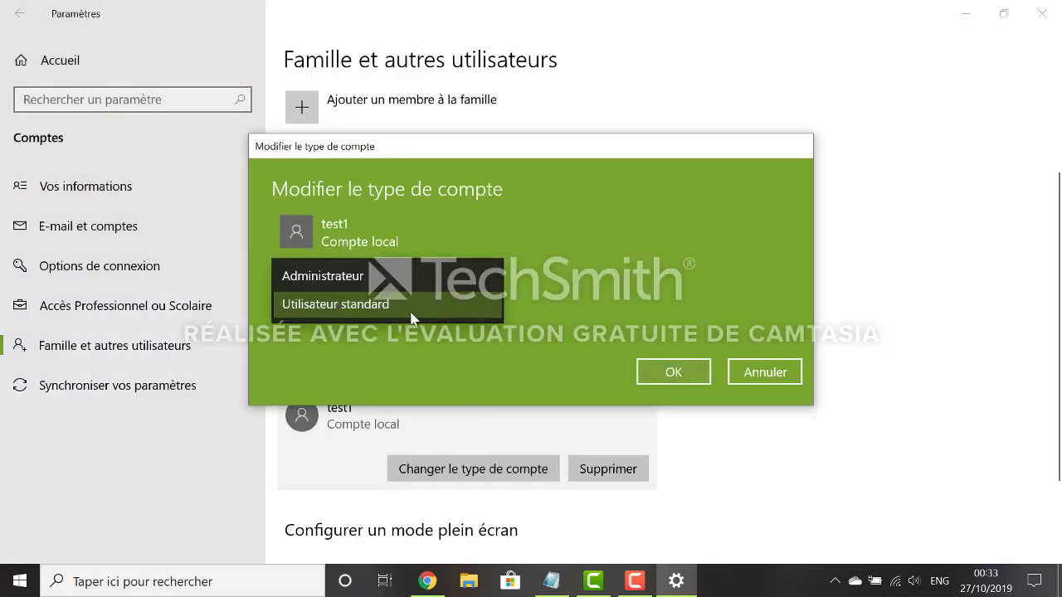
pyautogui.click(419, 280)
pyautogui.click(694, 375)
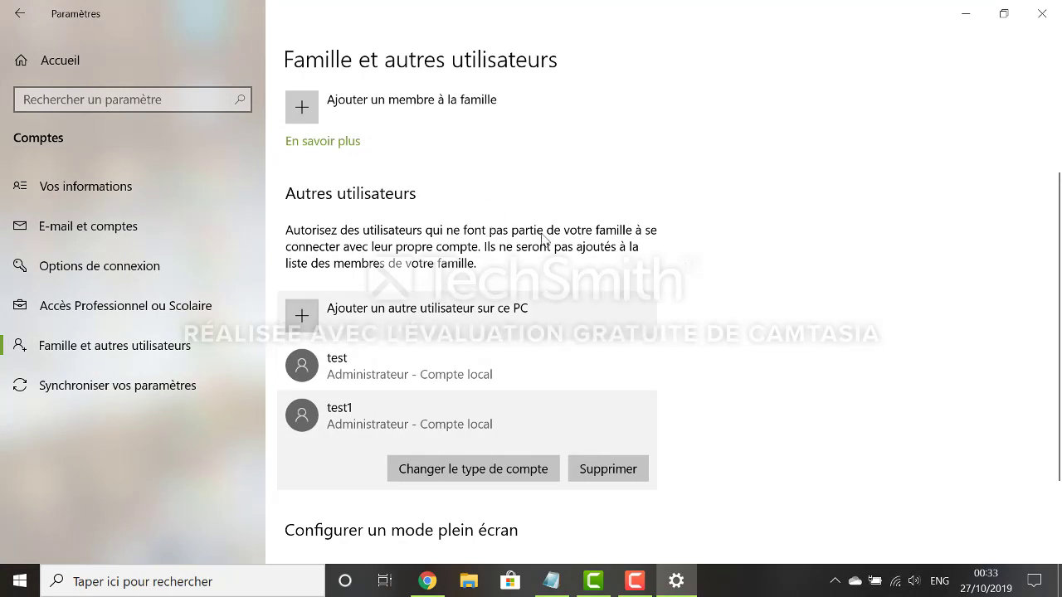
pyautogui.click(1042, 14)
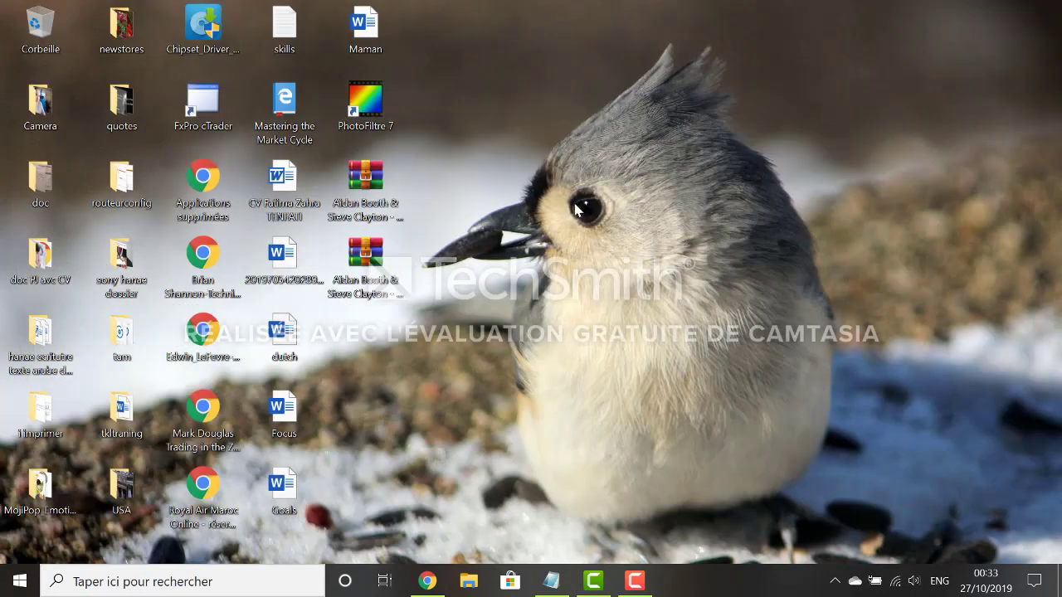
# Step: In Control Panel, check test1 under Gérer les comptes, then open family settings
pyautogui.click(119, 592)
pyautogui.write('p')
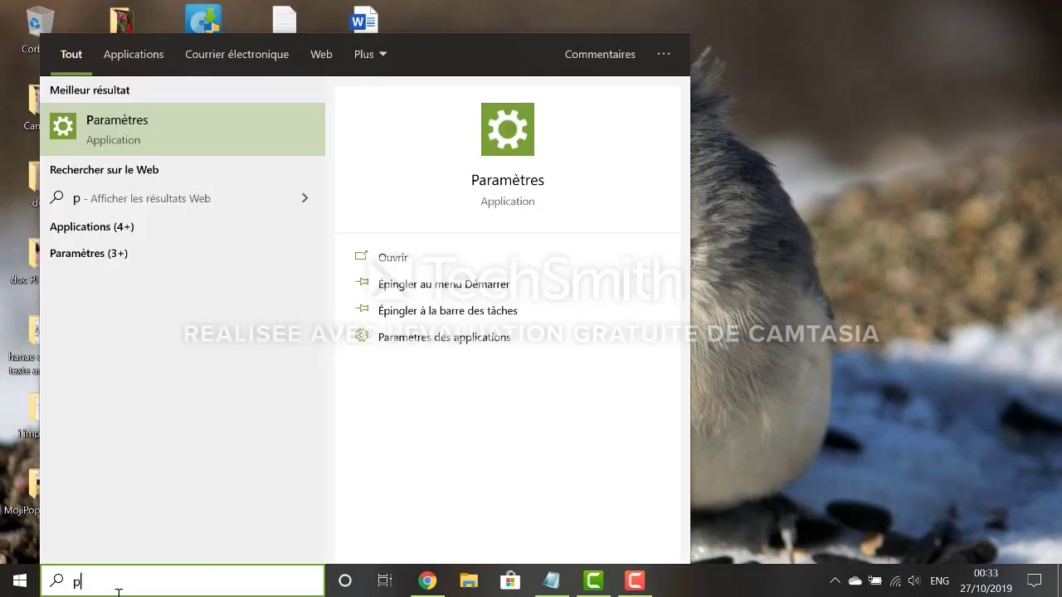
pyautogui.write('an')
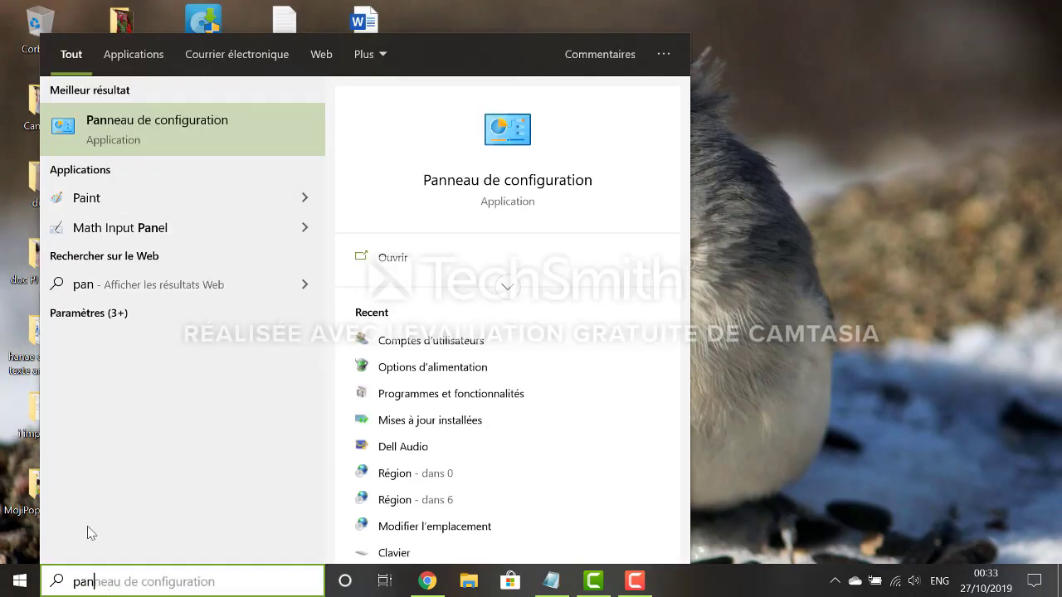
pyautogui.click(104, 126)
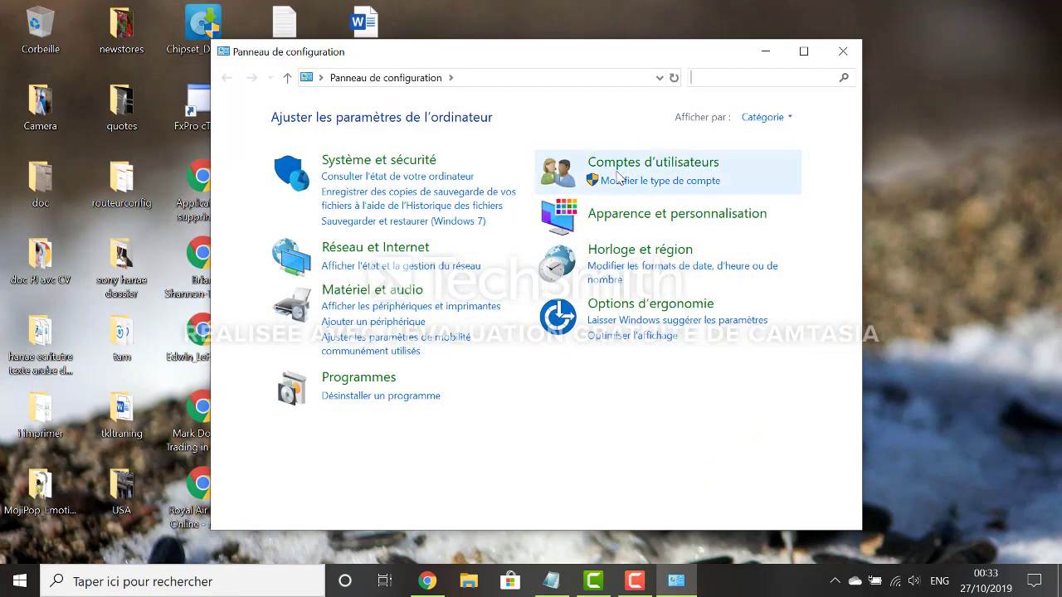
pyautogui.click(623, 166)
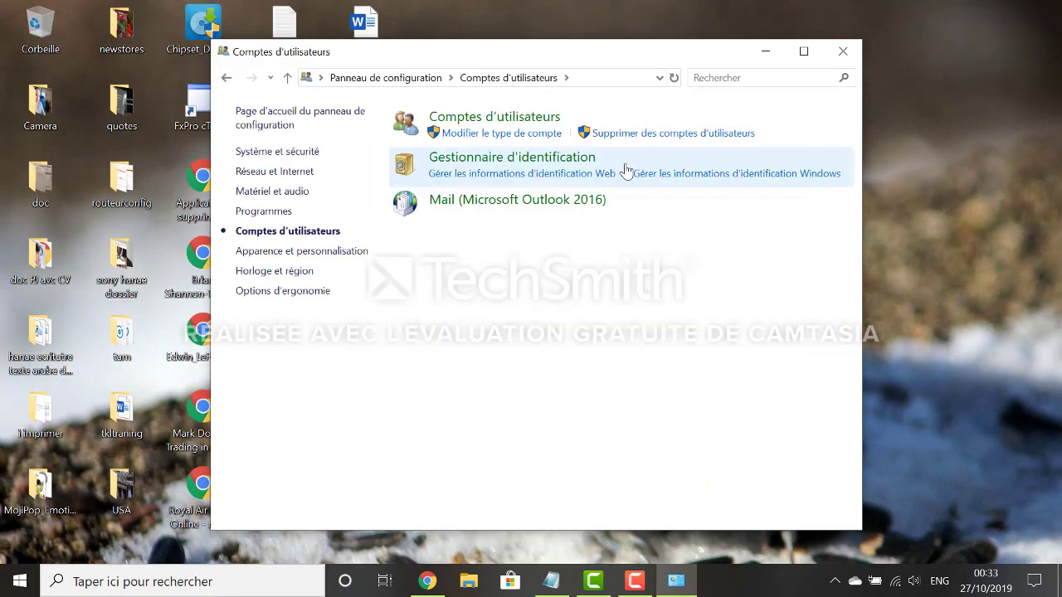
pyautogui.click(515, 122)
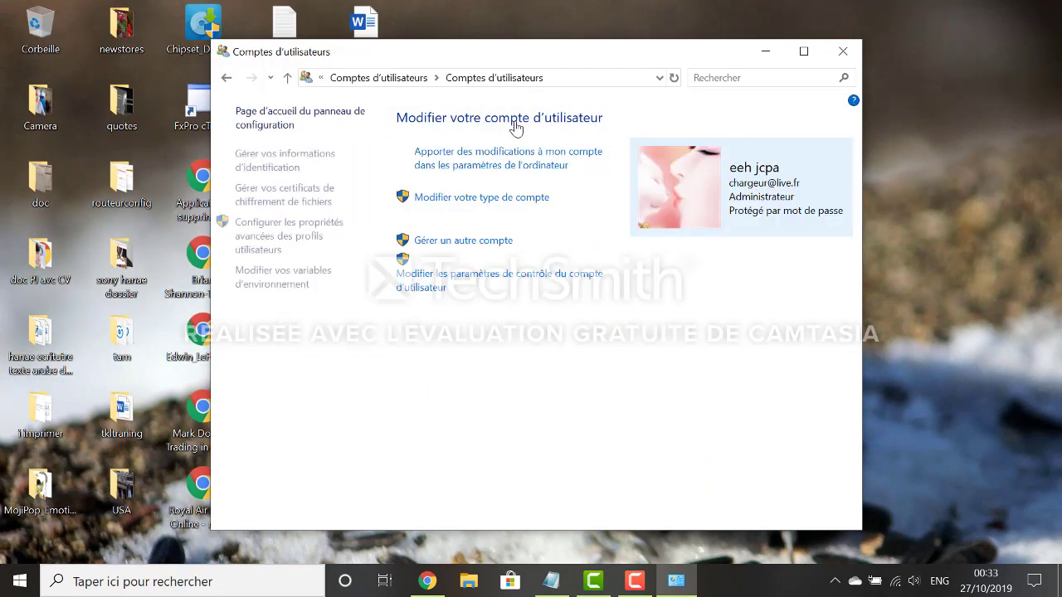
pyautogui.click(496, 242)
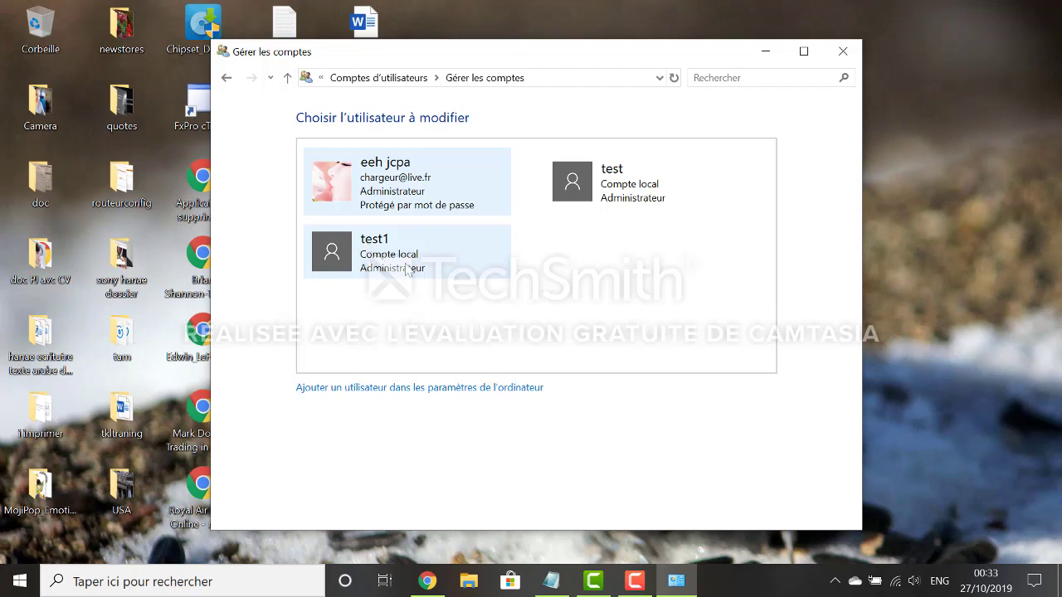
pyautogui.click(412, 389)
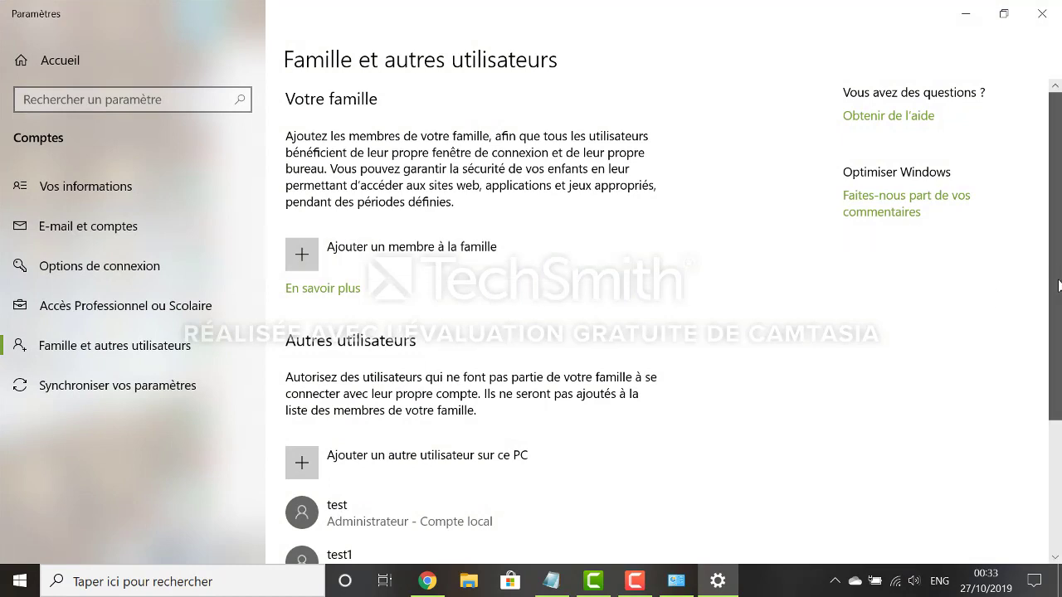
# Step: Remove test1 with Supprimer, choosing 'Supprimer le compte et les données'
pyautogui.moveTo(1059, 274); pyautogui.dragTo(1060, 403)
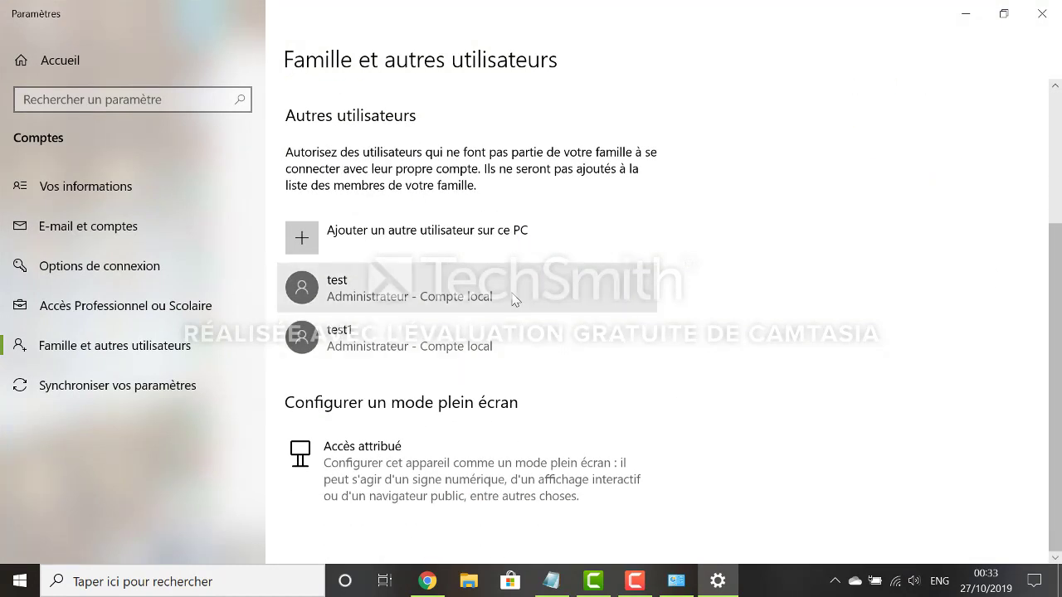
pyautogui.click(495, 334)
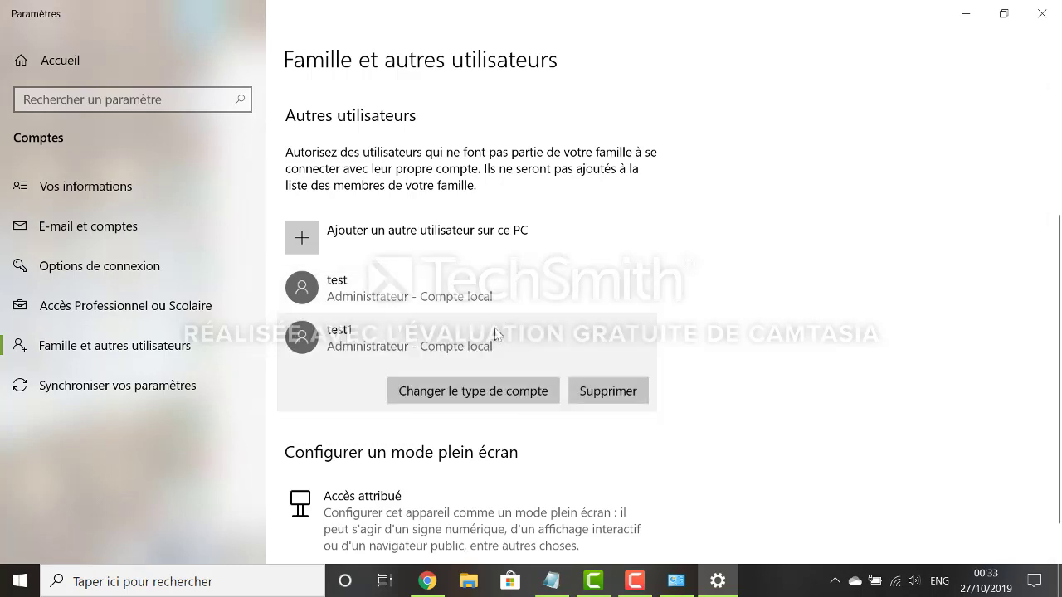
pyautogui.click(614, 396)
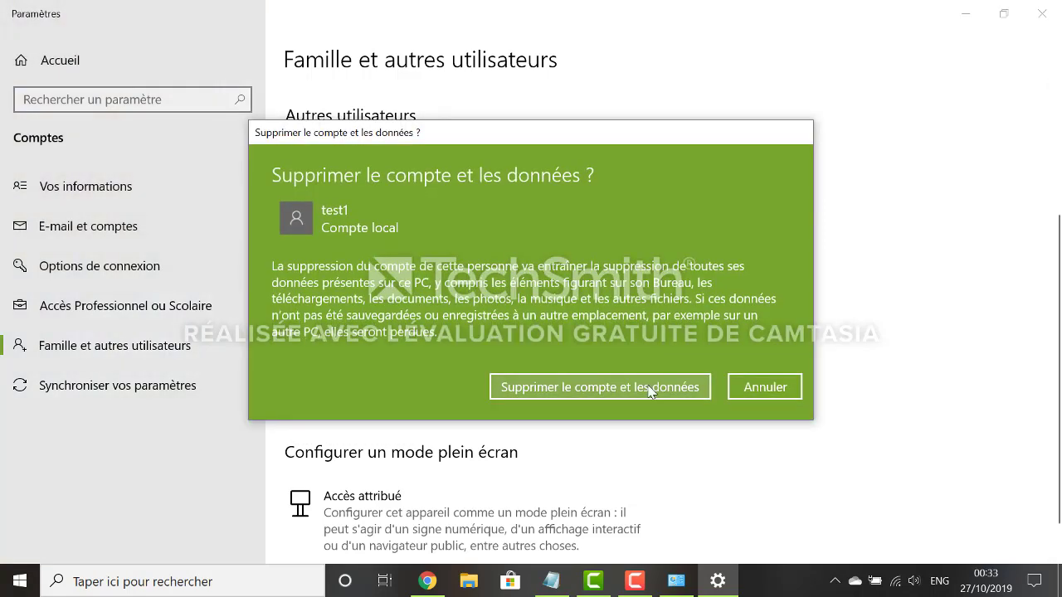
pyautogui.click(653, 386)
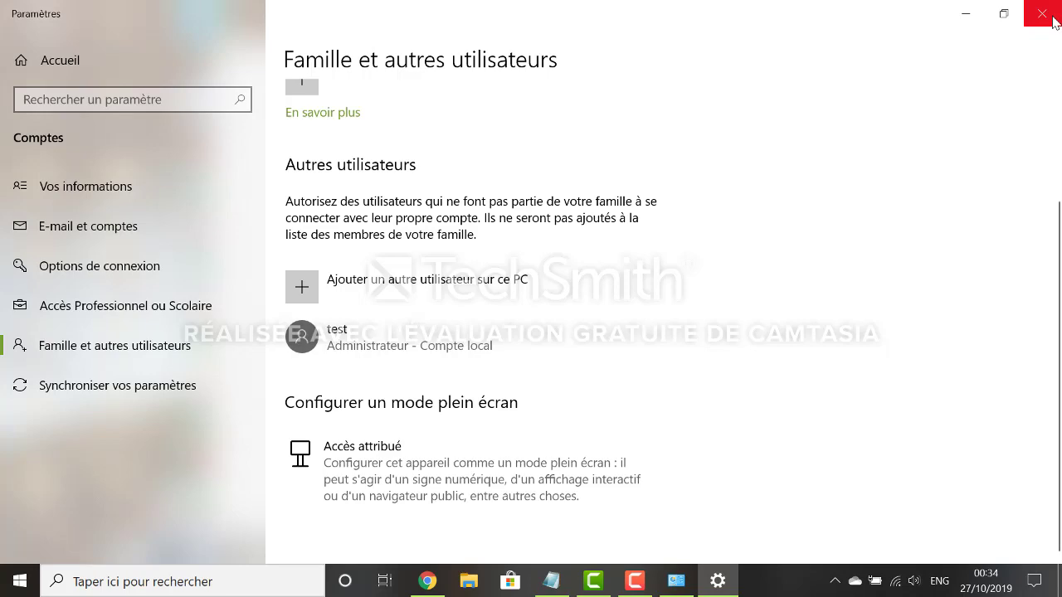
# Step: Close Settings and Gérer les comptes, and minimize the Chrome window
pyautogui.click(1054, 21)
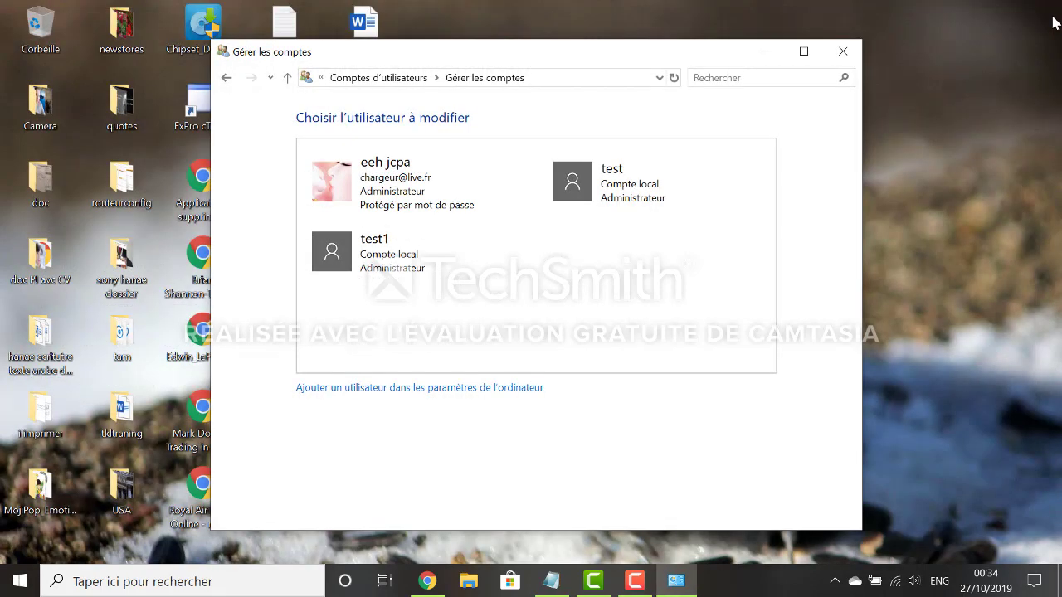
pyautogui.click(843, 53)
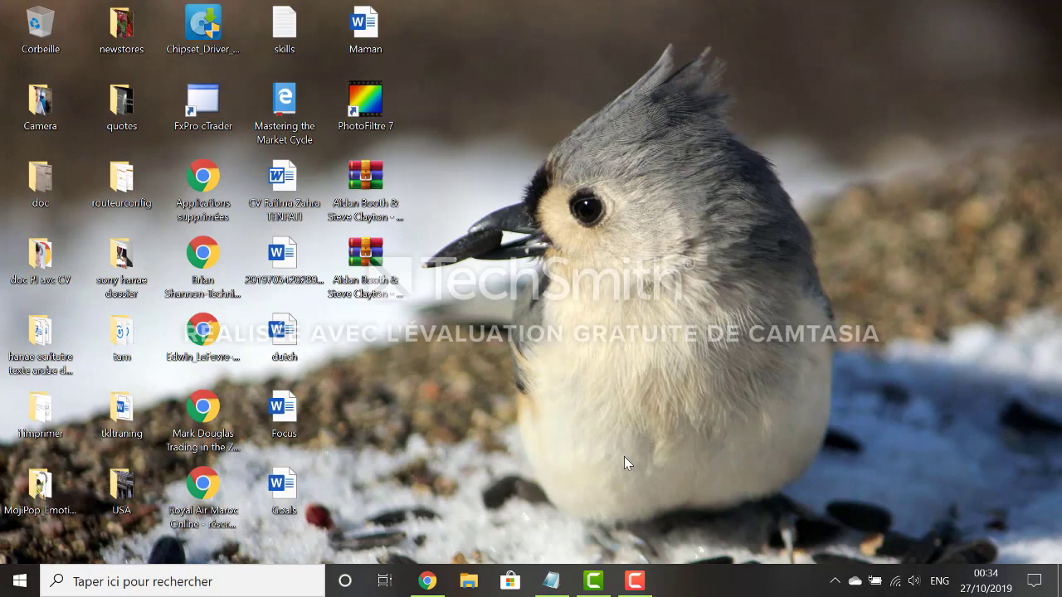
pyautogui.click(437, 581)
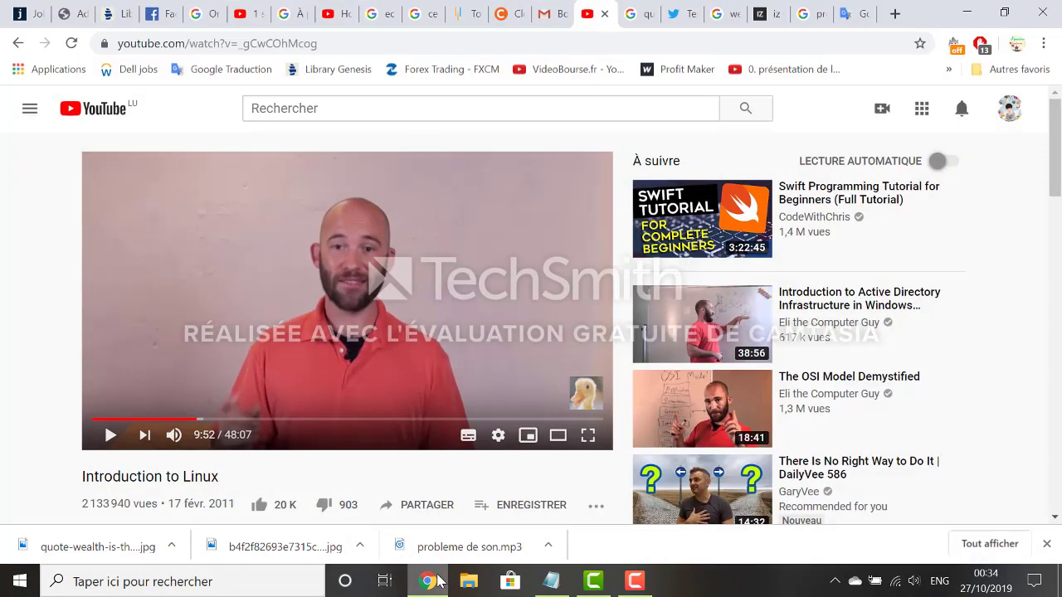
pyautogui.click(428, 581)
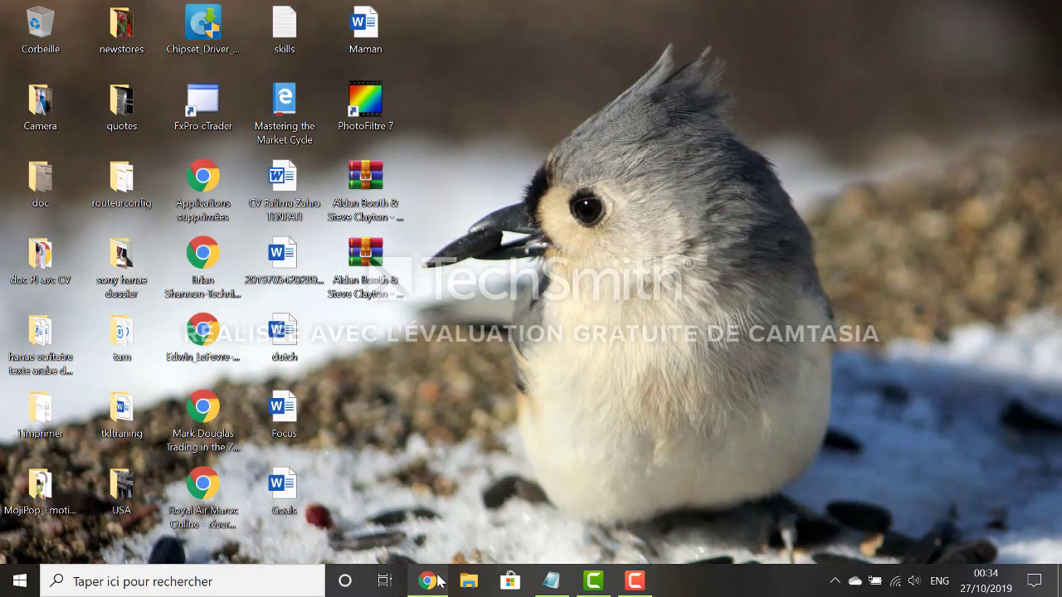